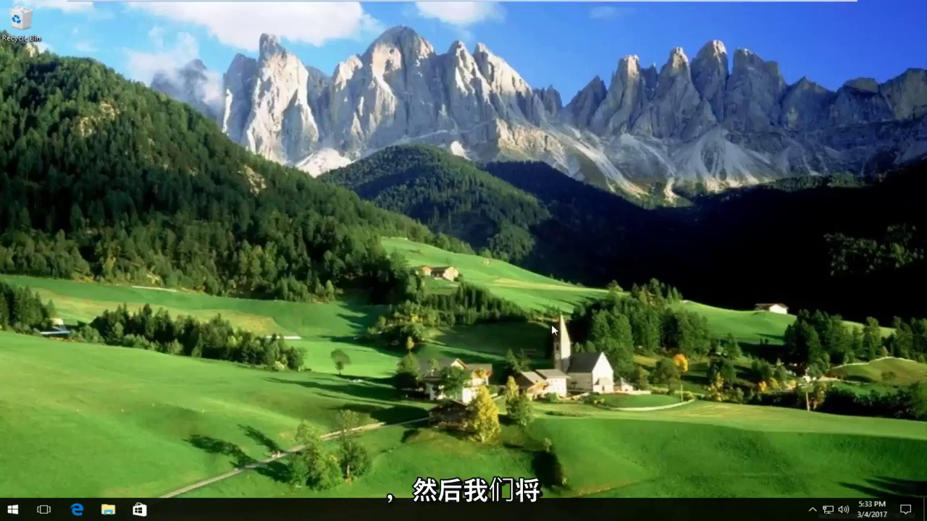
# Step: Search the Start menu for 'internet options'
pyautogui.click(14, 510)
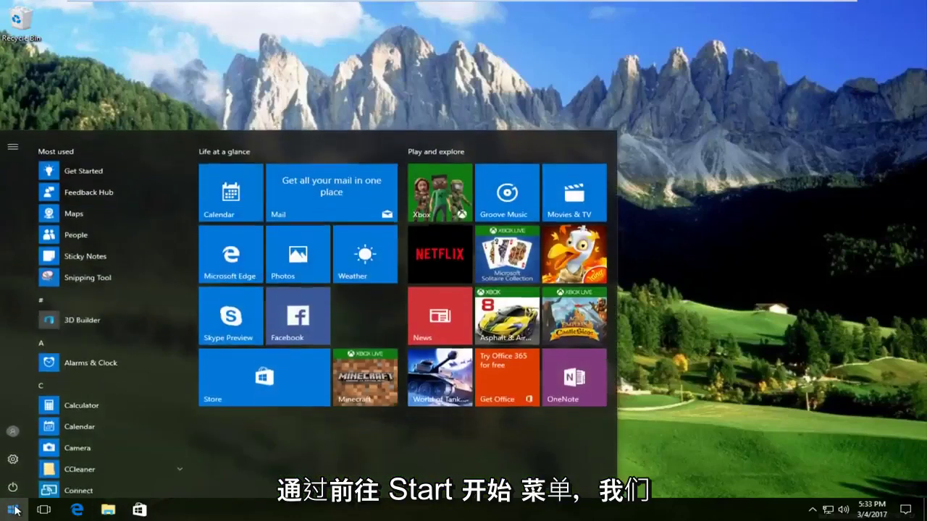
pyautogui.write('int')
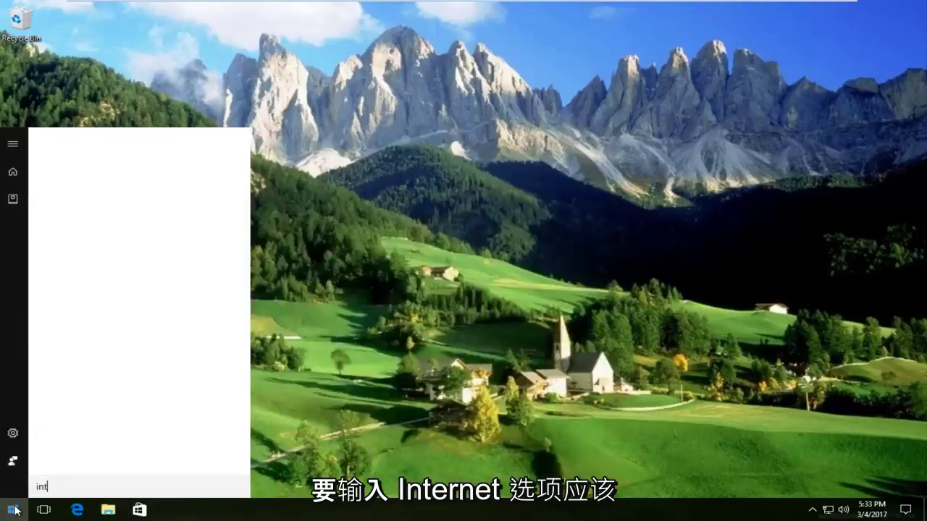
pyautogui.write('ernet ')
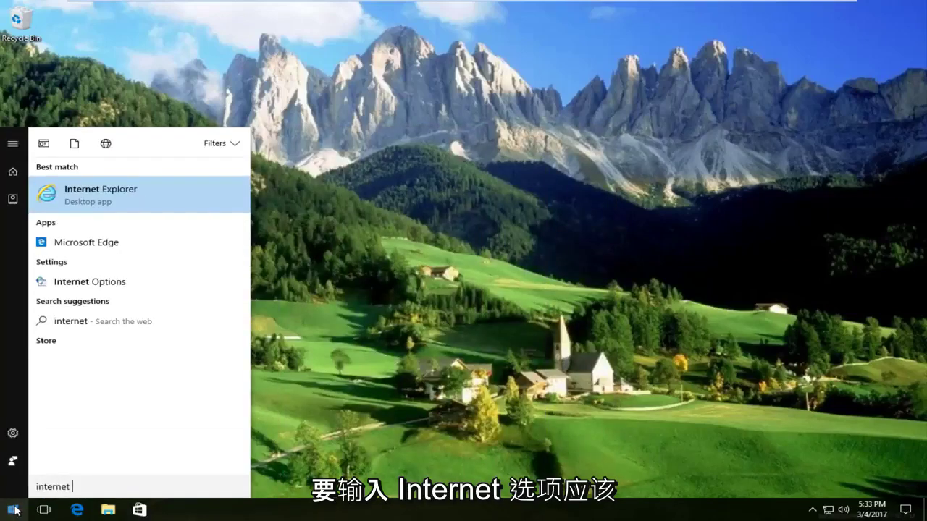
pyautogui.write('options')
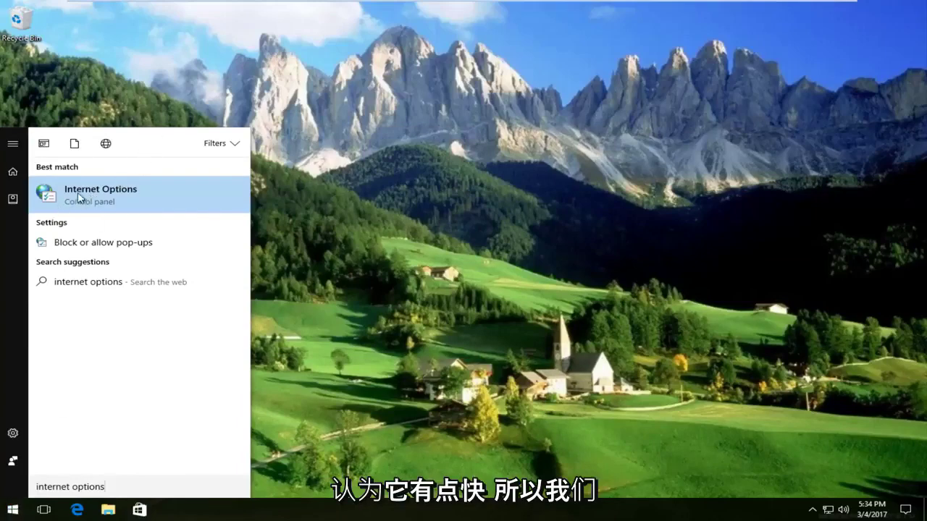
# Step: Launch Internet Options from the search results and show the Security zones
pyautogui.click(99, 192)
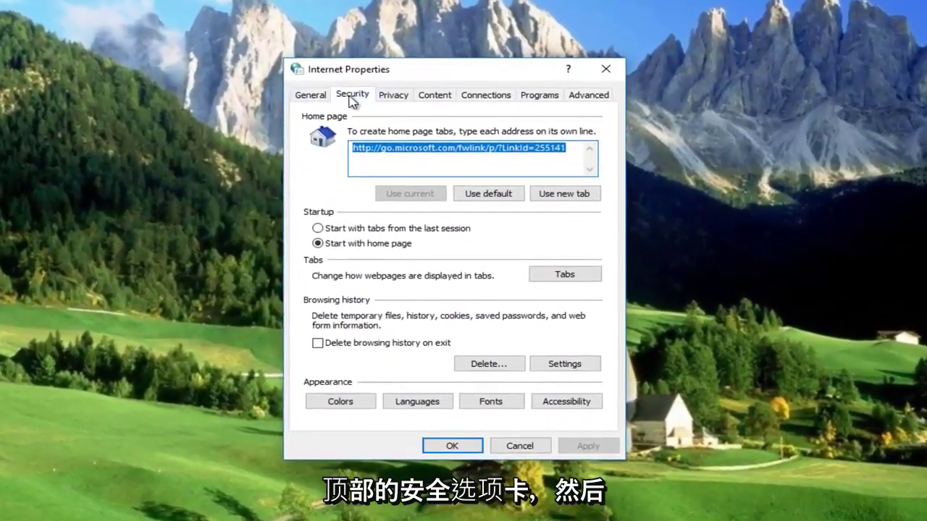
pyautogui.click(351, 96)
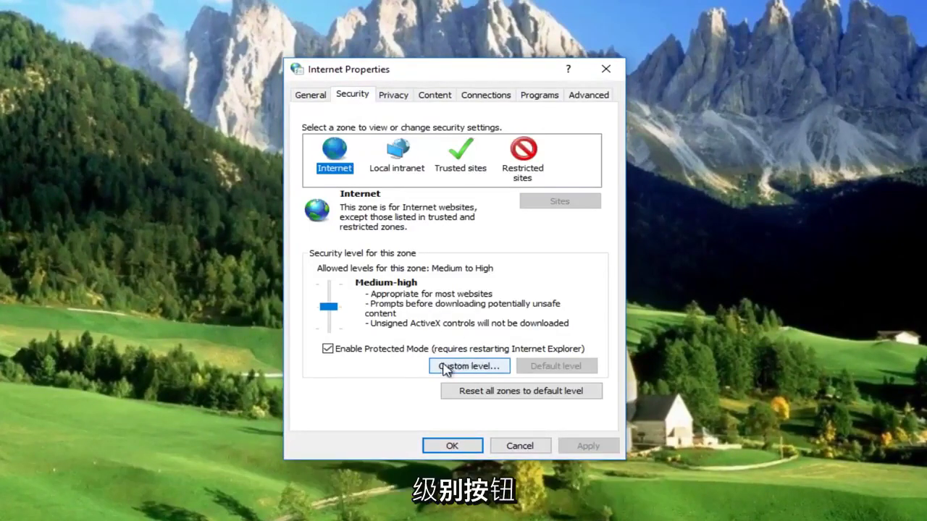
# Step: Set the Internet zone's Launching applications and unsafe files to Prompt and confirm with OK
pyautogui.click(467, 367)
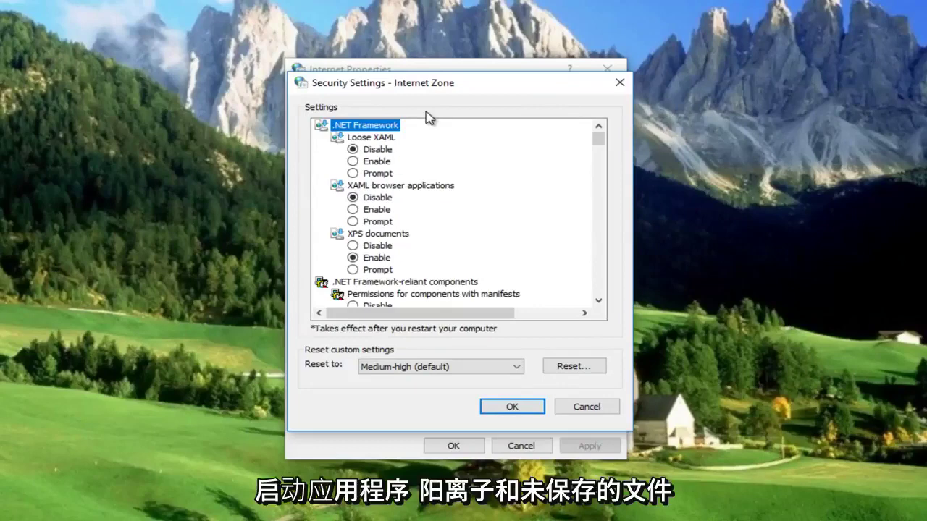
pyautogui.moveTo(598, 139)
pyautogui.mouseDown()
pyautogui.moveTo(584, 236)
pyautogui.moveTo(597, 264)
pyautogui.moveTo(597, 246)
pyautogui.mouseUp()
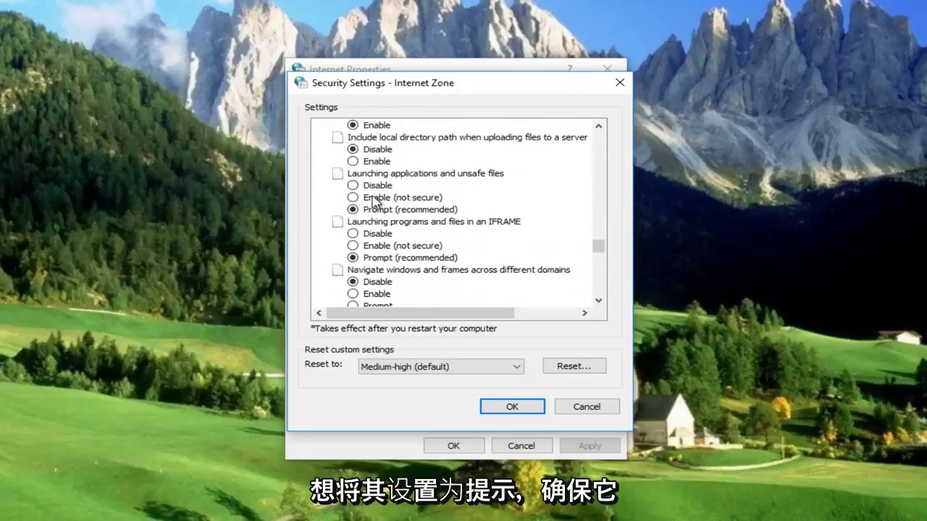
pyautogui.click(367, 209)
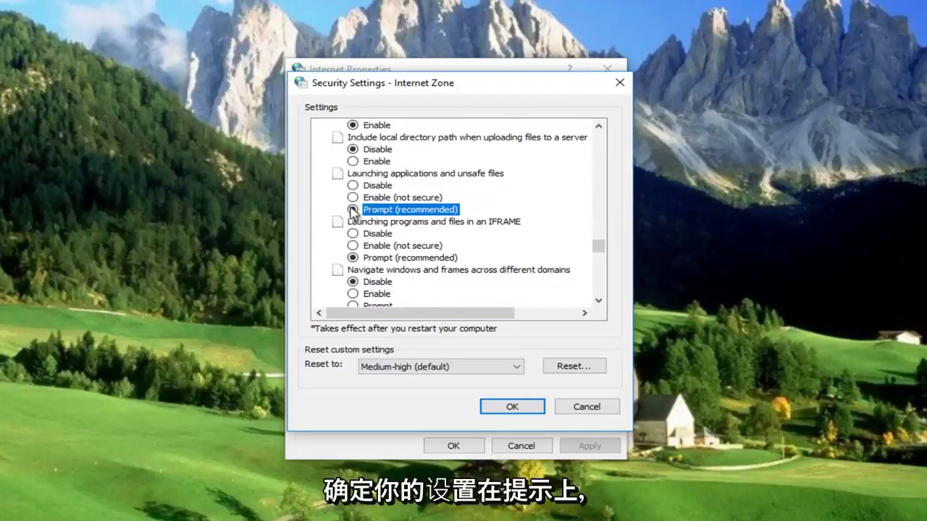
pyautogui.click(512, 410)
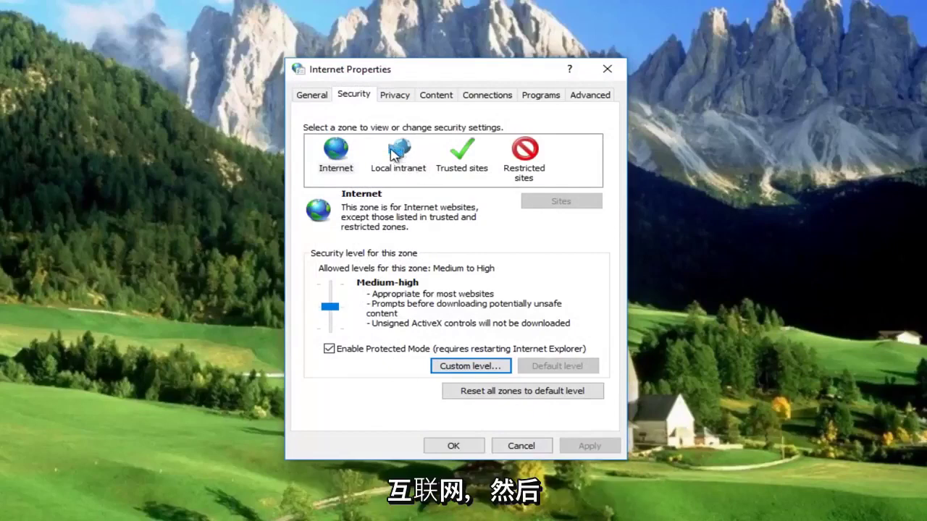
# Step: Uncheck Local intranet's unlisted-sites, proxy-bypass and UNC network path inclusions, then confirm
pyautogui.click(393, 154)
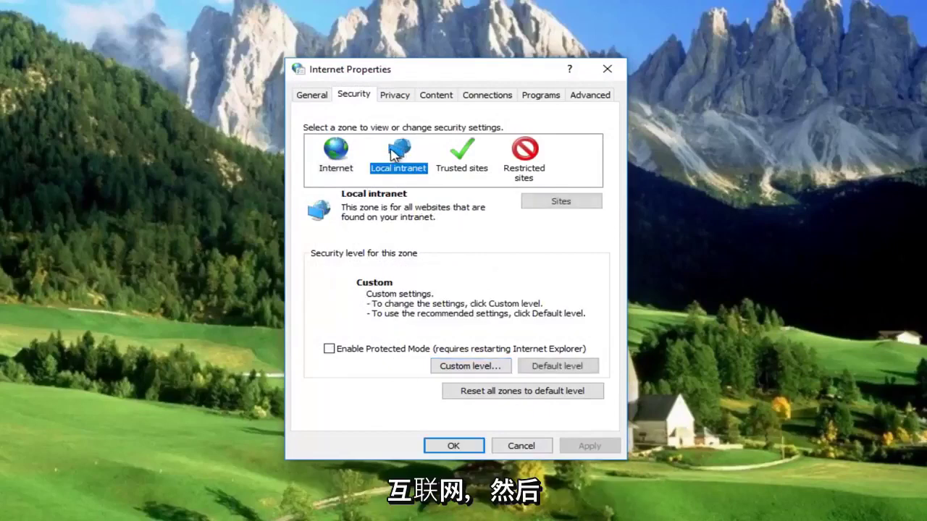
pyautogui.click(558, 204)
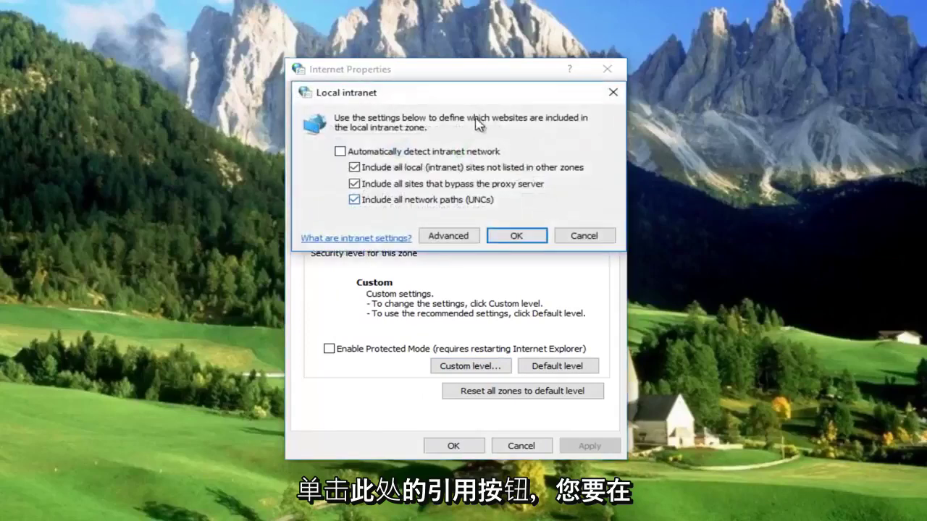
pyautogui.click(354, 167)
pyautogui.click(354, 184)
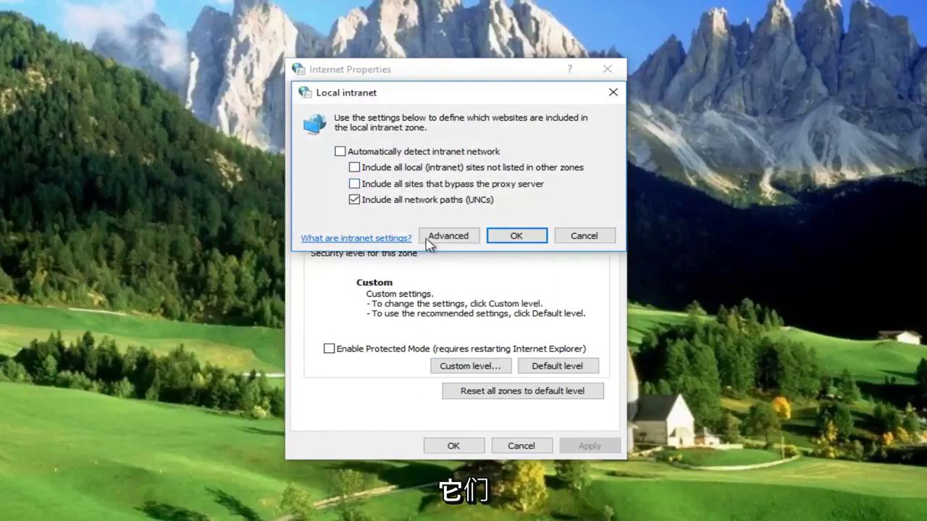
pyautogui.click(354, 200)
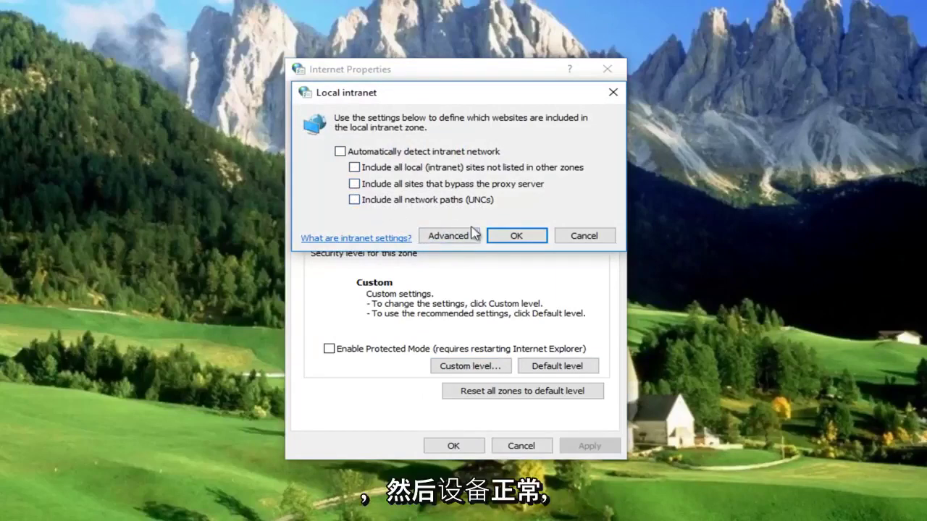
pyautogui.click(513, 237)
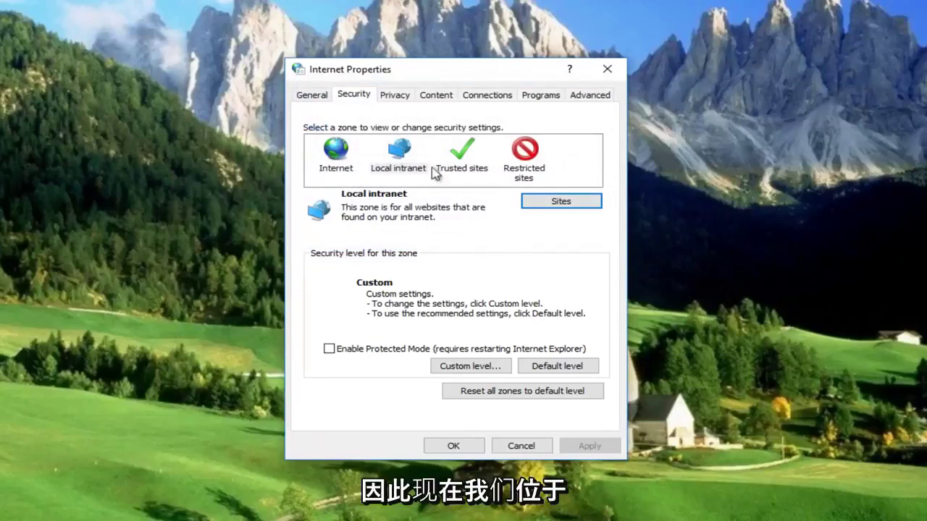
# Step: Set Local intranet's Launching applications and unsafe files to Prompt, accepting the zone-change warning
pyautogui.click(400, 151)
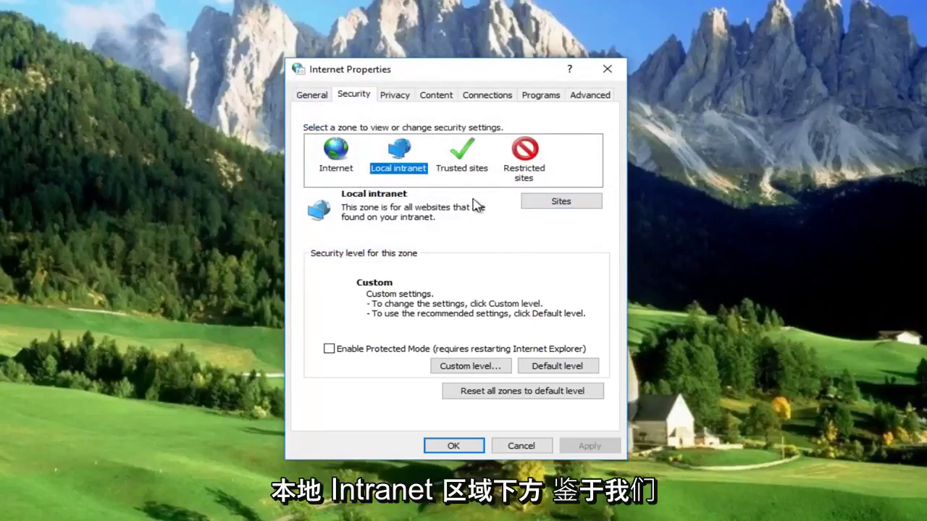
pyautogui.click(468, 367)
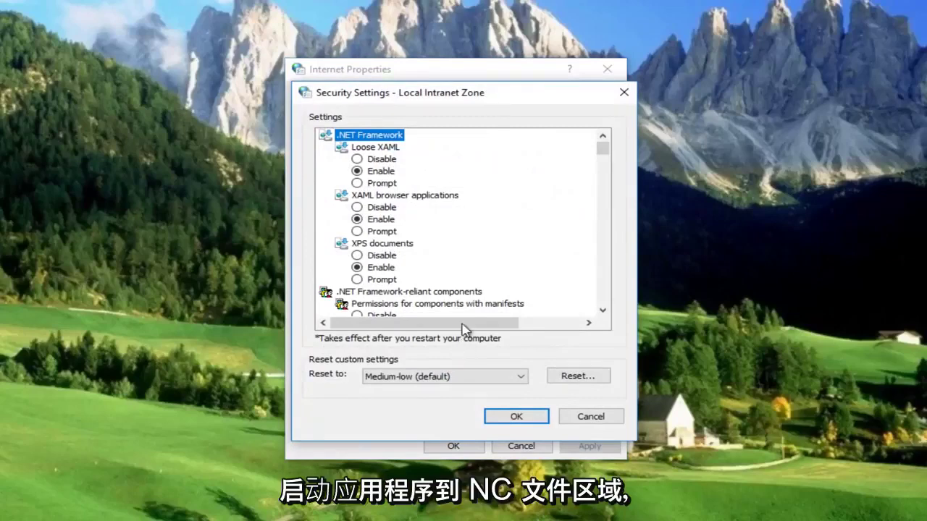
pyautogui.moveTo(604, 149); pyautogui.dragTo(604, 161)
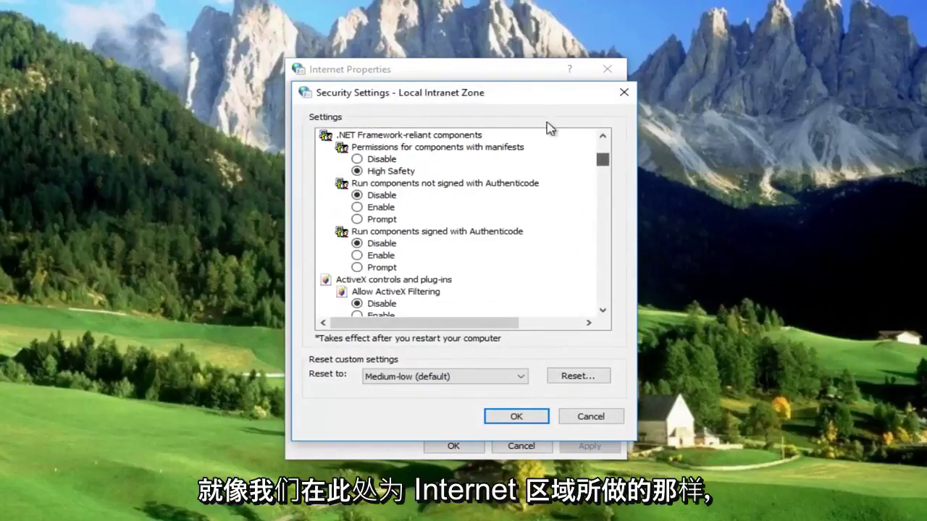
pyautogui.moveTo(514, 100)
pyautogui.mouseDown()
pyautogui.moveTo(750, 142)
pyautogui.moveTo(516, 88)
pyautogui.mouseUp()
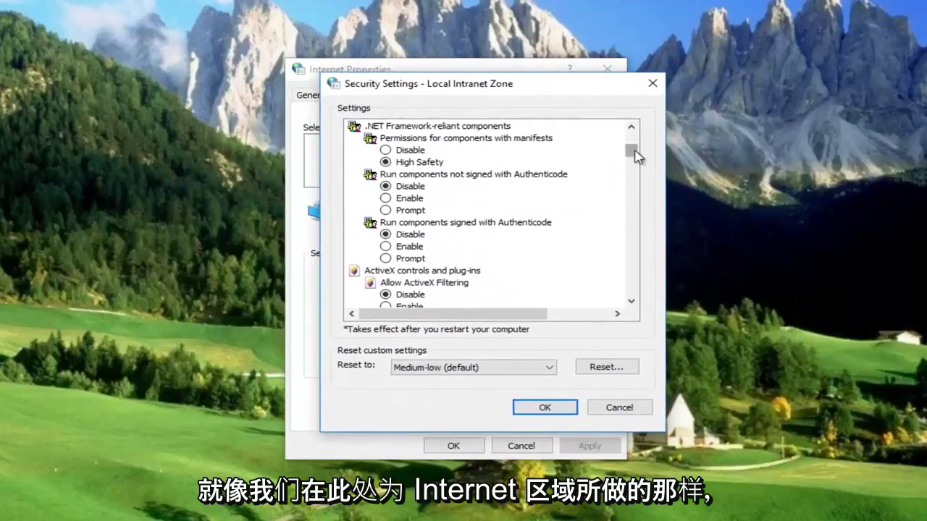
pyautogui.moveTo(635, 151); pyautogui.dragTo(627, 215)
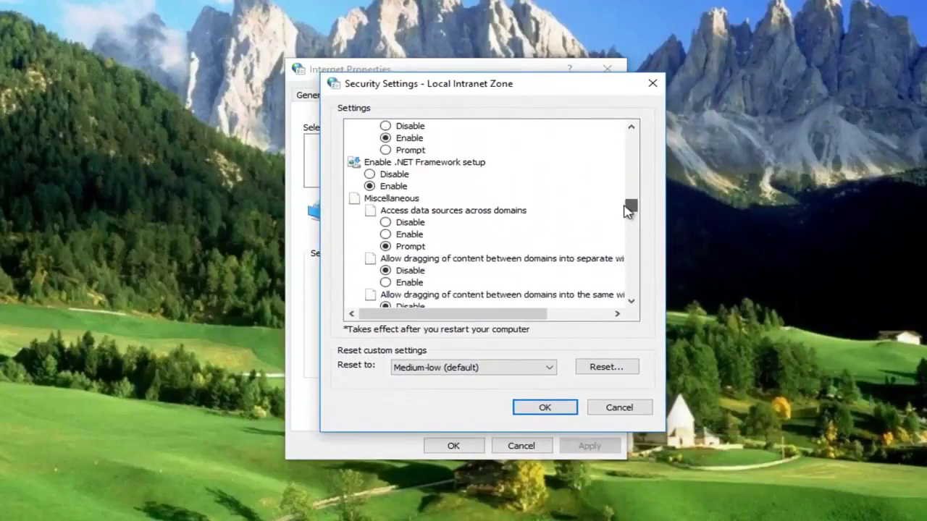
pyautogui.scroll(-13, 579, 239)
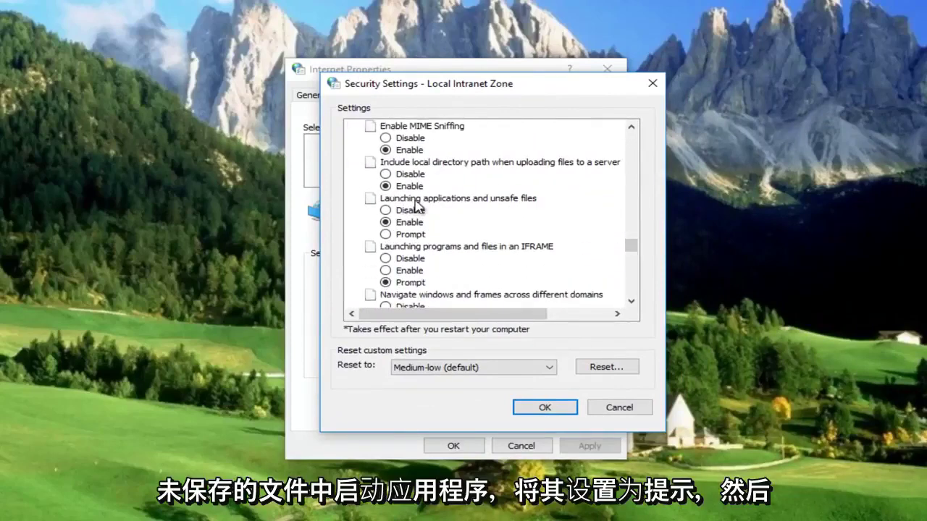
pyautogui.click(386, 234)
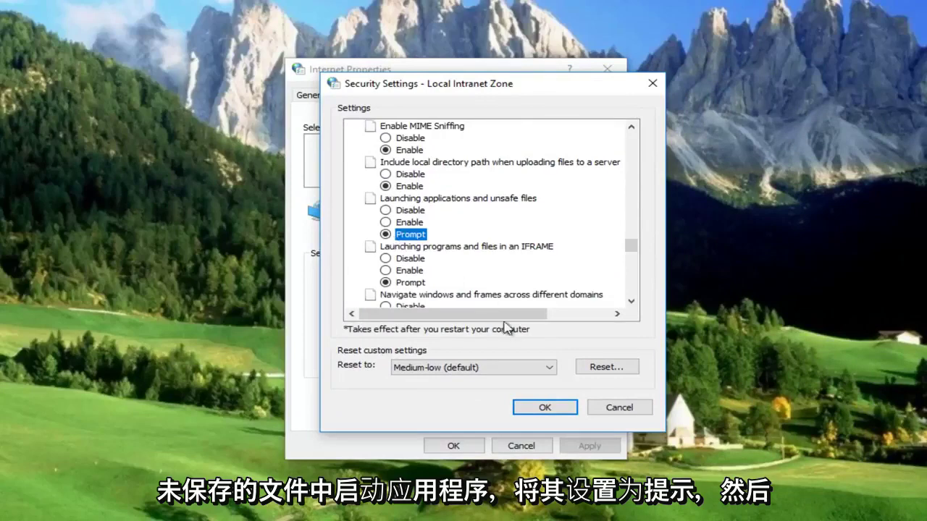
pyautogui.click(546, 409)
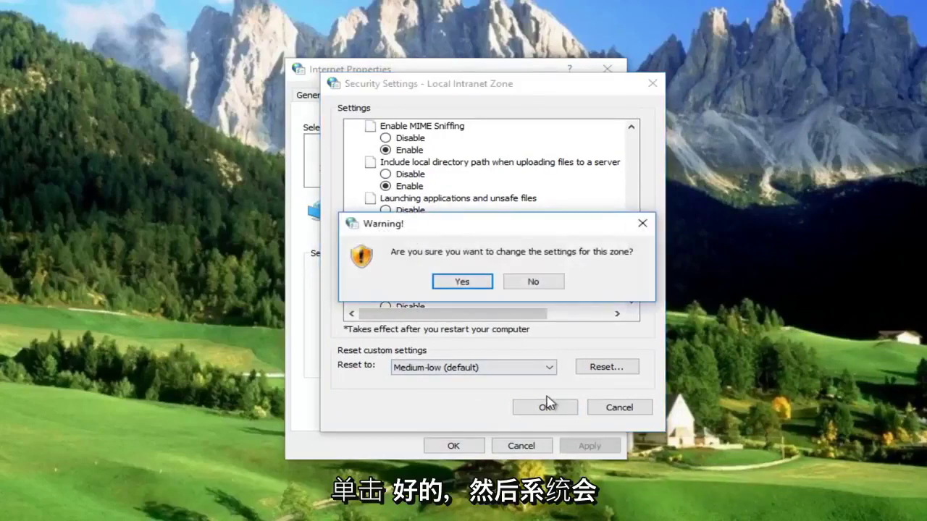
pyautogui.click(463, 283)
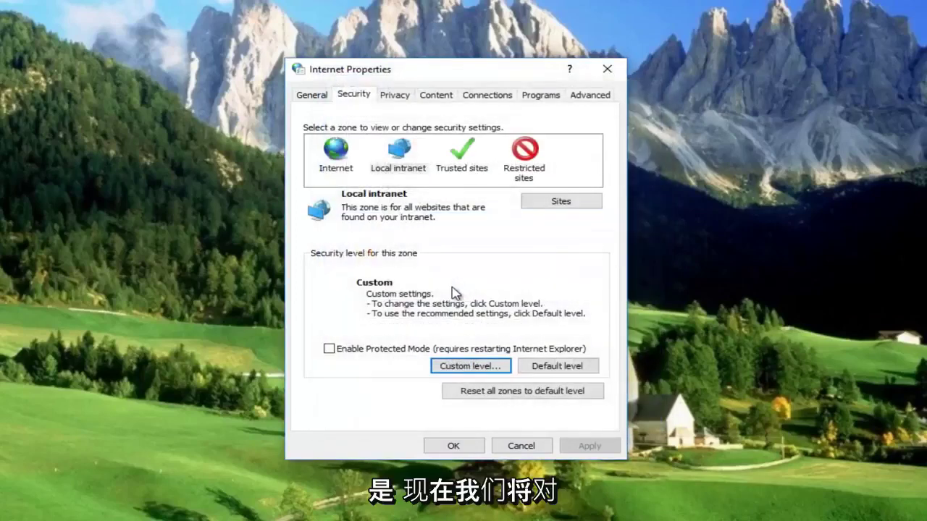
# Step: Check that Trusted sites' Launching applications and unsafe files is already set to Prompt
pyautogui.click(463, 161)
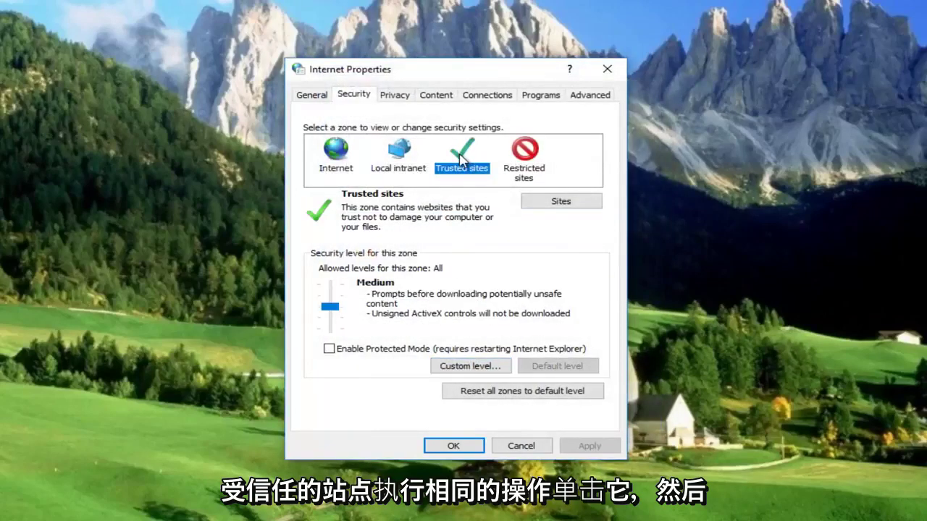
pyautogui.click(457, 367)
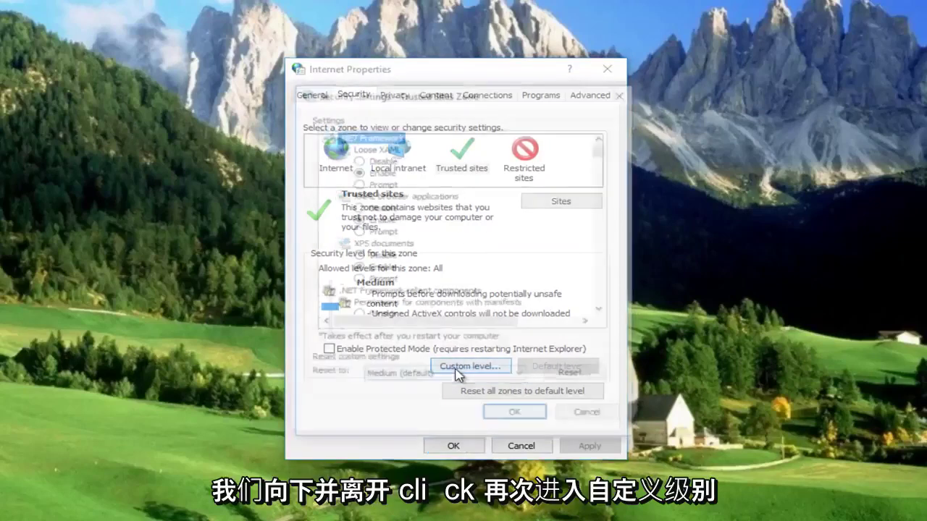
pyautogui.moveTo(603, 149)
pyautogui.mouseDown()
pyautogui.moveTo(614, 211)
pyautogui.moveTo(601, 264)
pyautogui.mouseUp()
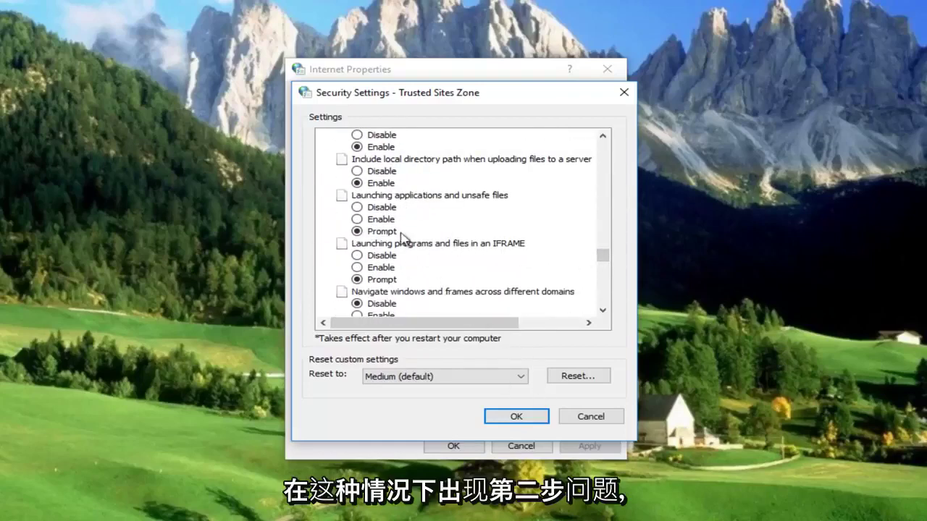
# Step: Set Restricted sites' Launching applications and unsafe files to Prompt and accept the warning
pyautogui.click(514, 417)
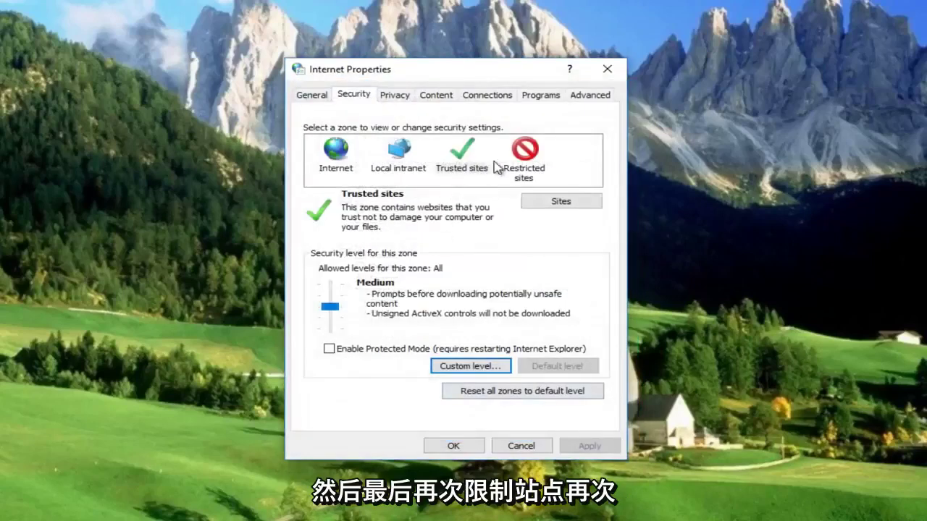
pyautogui.click(525, 155)
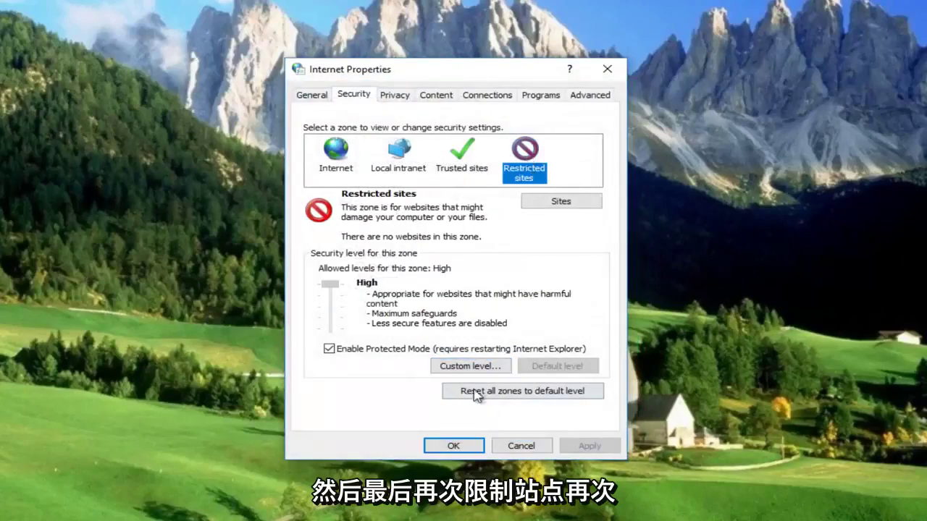
pyautogui.click(465, 368)
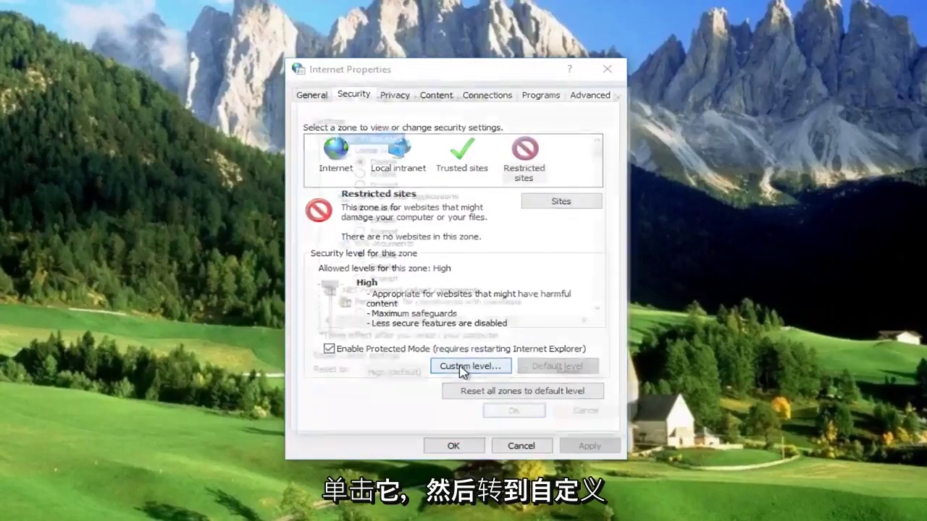
pyautogui.moveTo(603, 148); pyautogui.dragTo(600, 265)
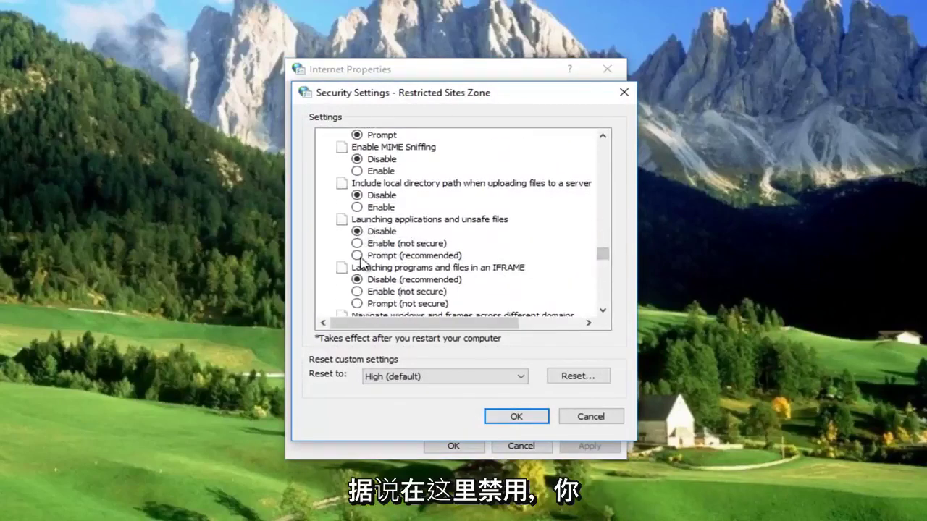
pyautogui.click(357, 256)
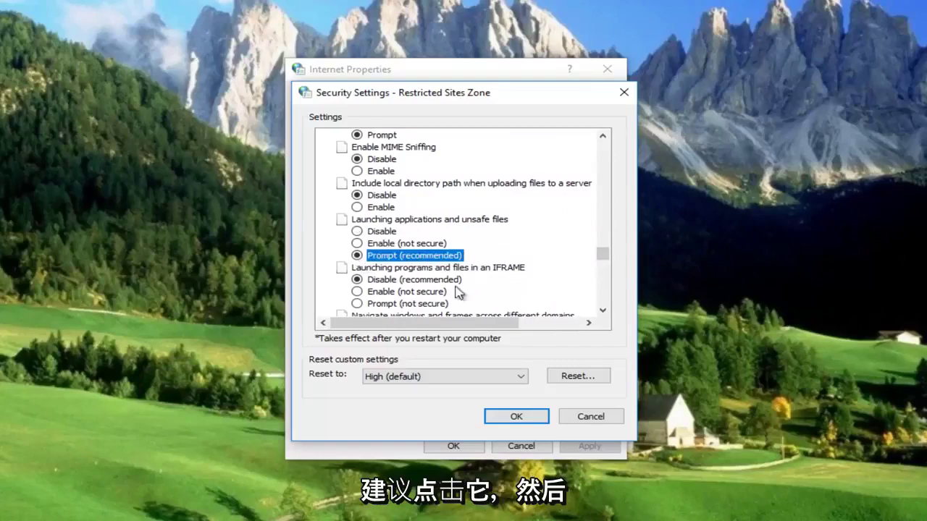
pyautogui.click(516, 419)
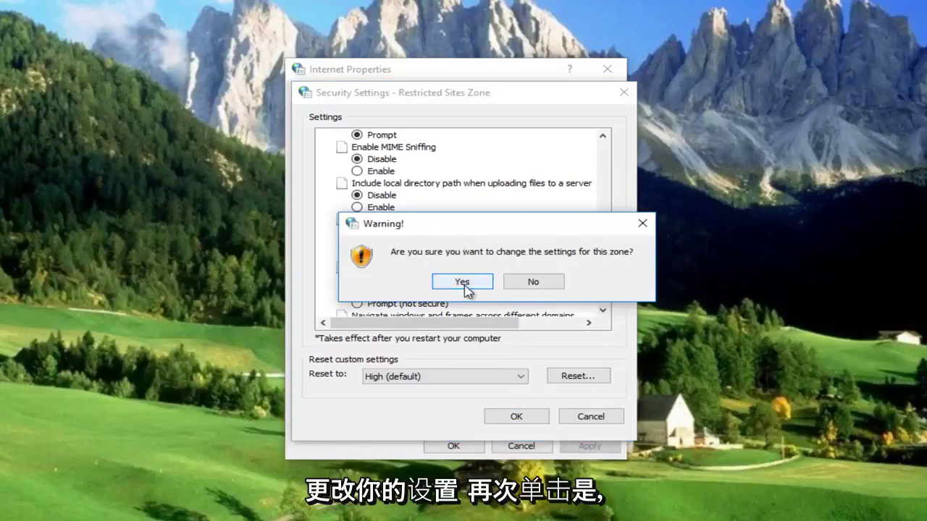
pyautogui.click(464, 284)
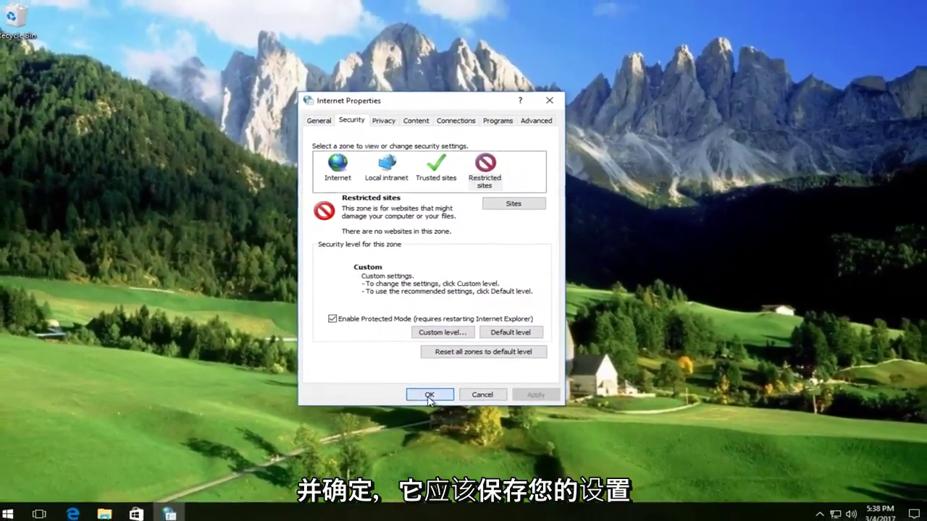
# Step: Apply the zone changes and close Internet Properties with OK
pyautogui.click(437, 412)
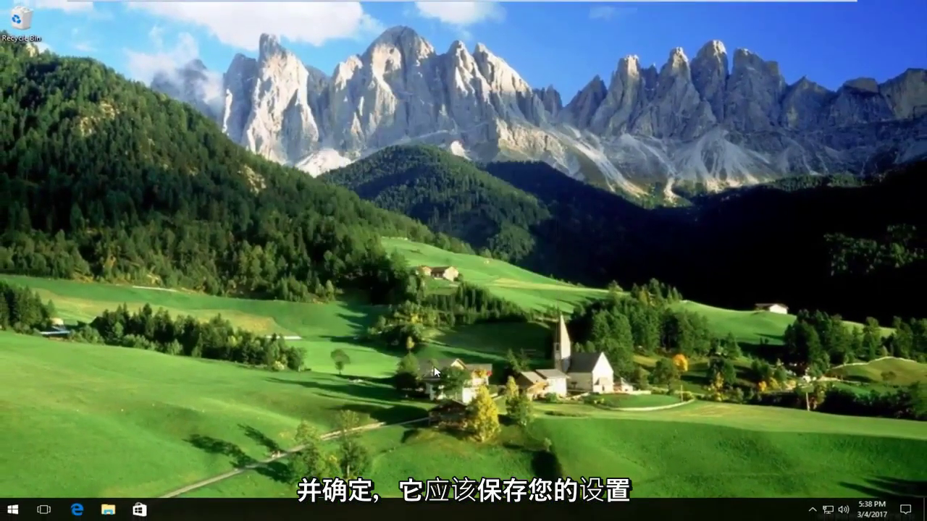